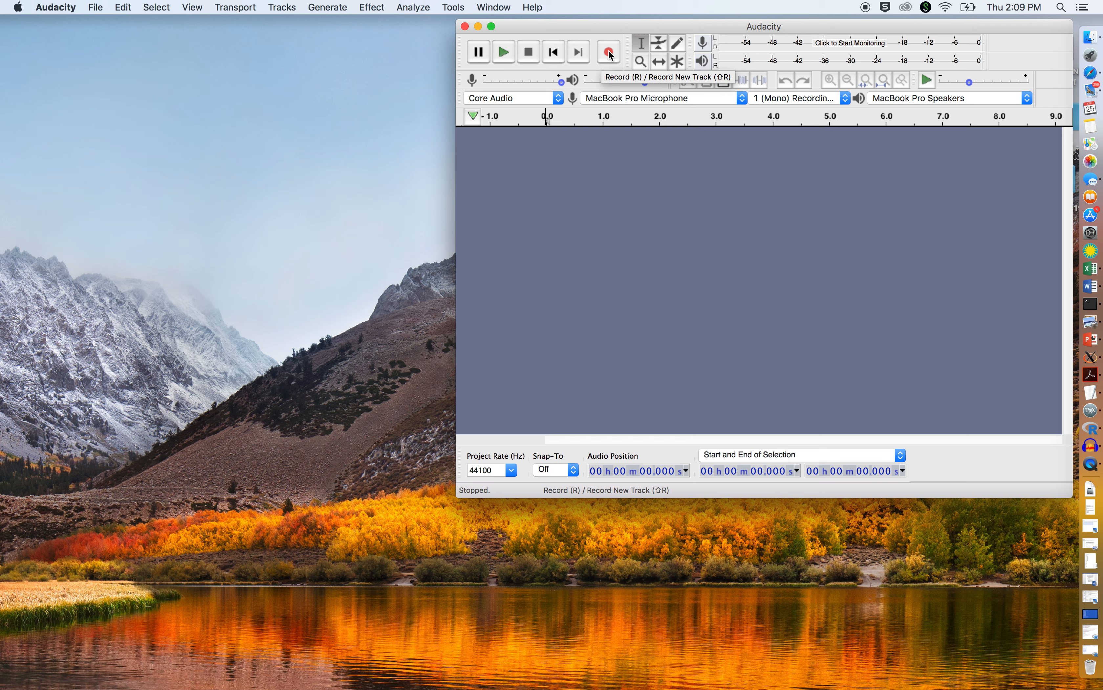
Step: Record a new mono audio track about 5 seconds long
click(610, 53)
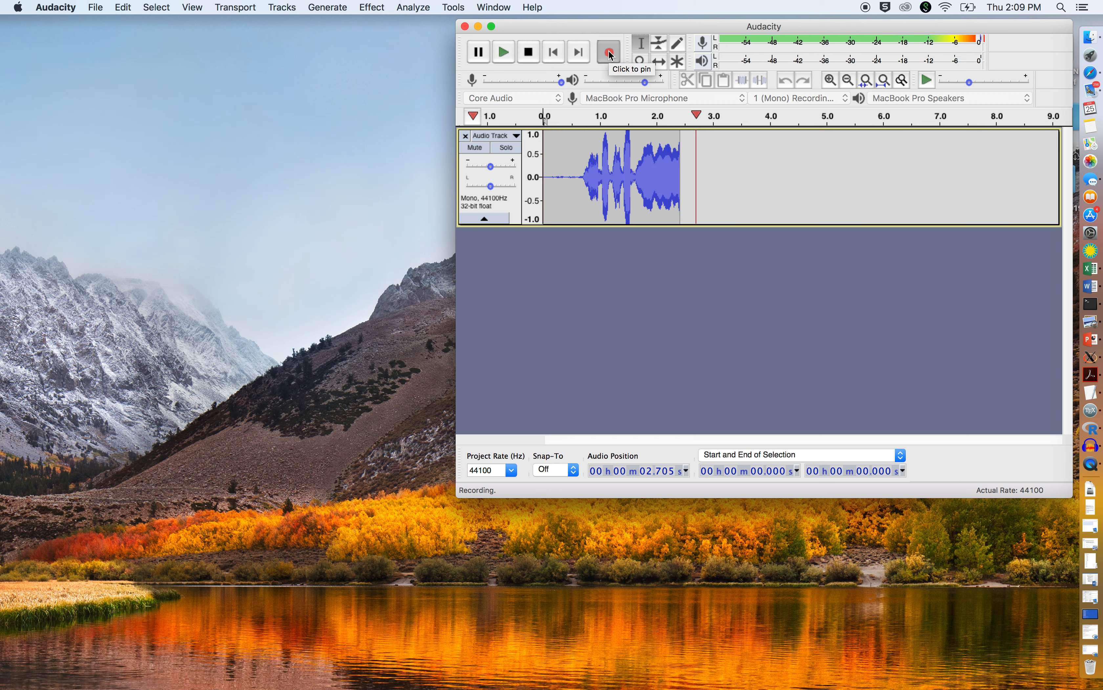
click(530, 54)
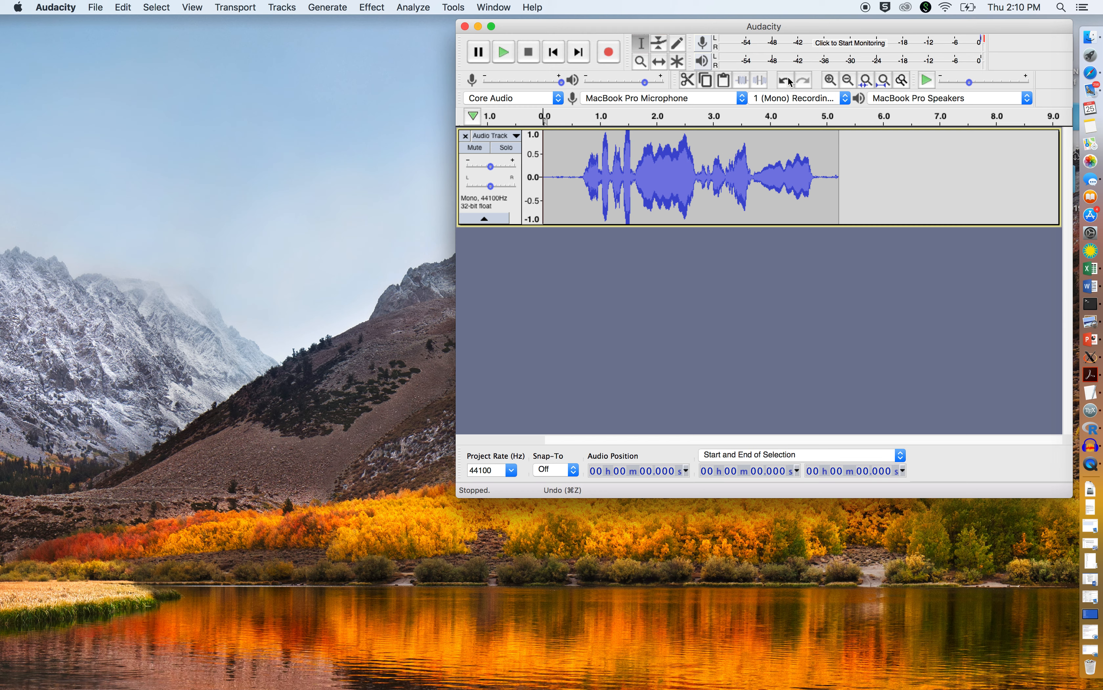
Step: Select the first loud burst in the recording, from about 1.017 s to 1.132 s
click(831, 81)
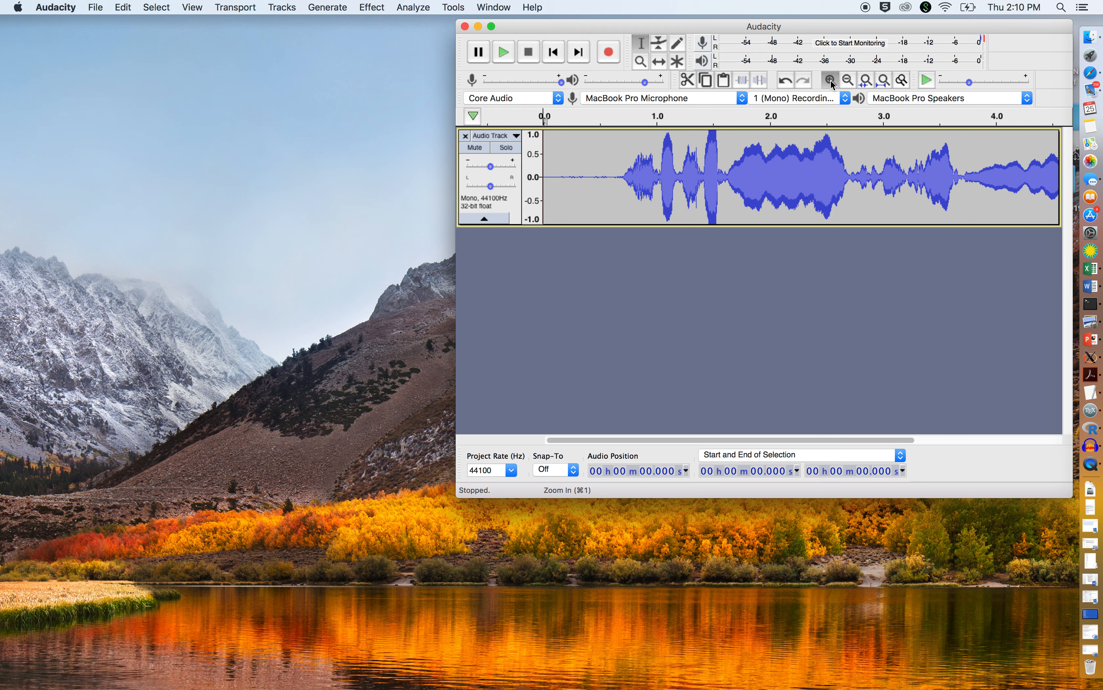
click(831, 81)
click(831, 80)
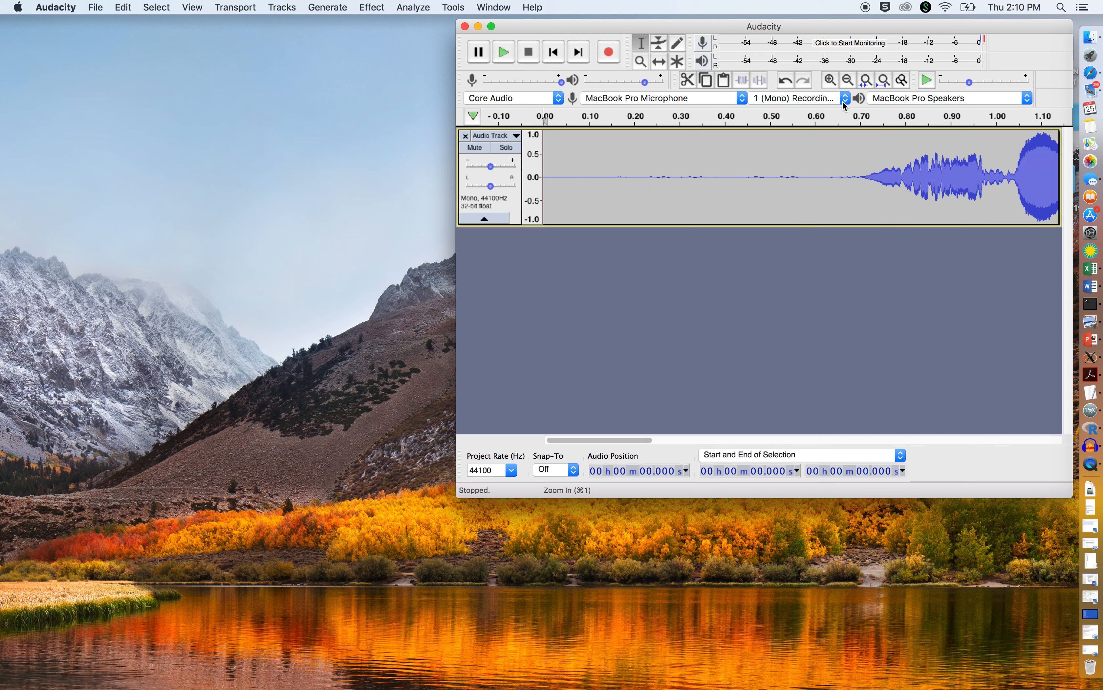
drag(1005, 168, 1059, 170)
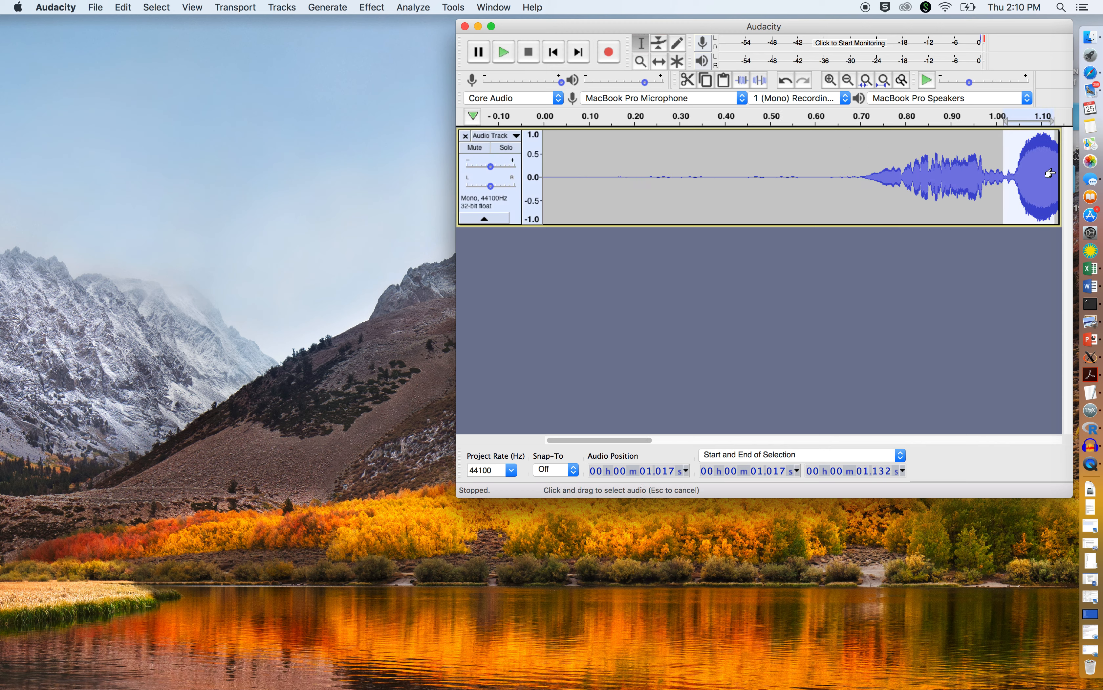
Step: Mark four full wave cycles peak to peak within the burst at sample level, from about 1.073 s to 1.076 s
click(830, 80)
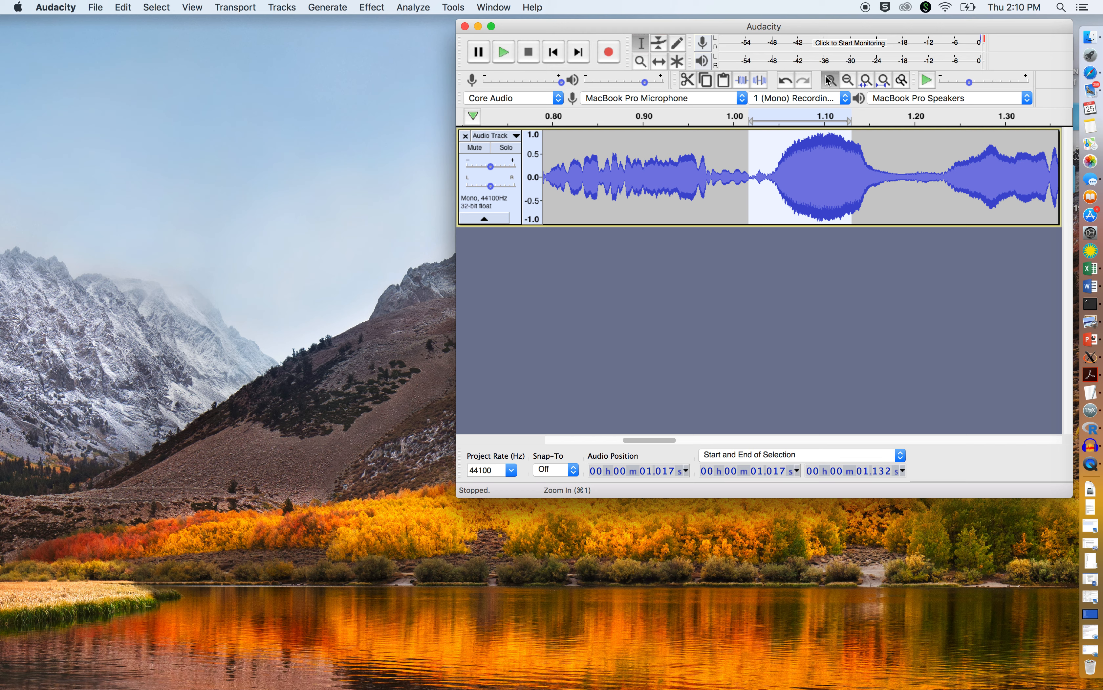
click(830, 80)
click(830, 82)
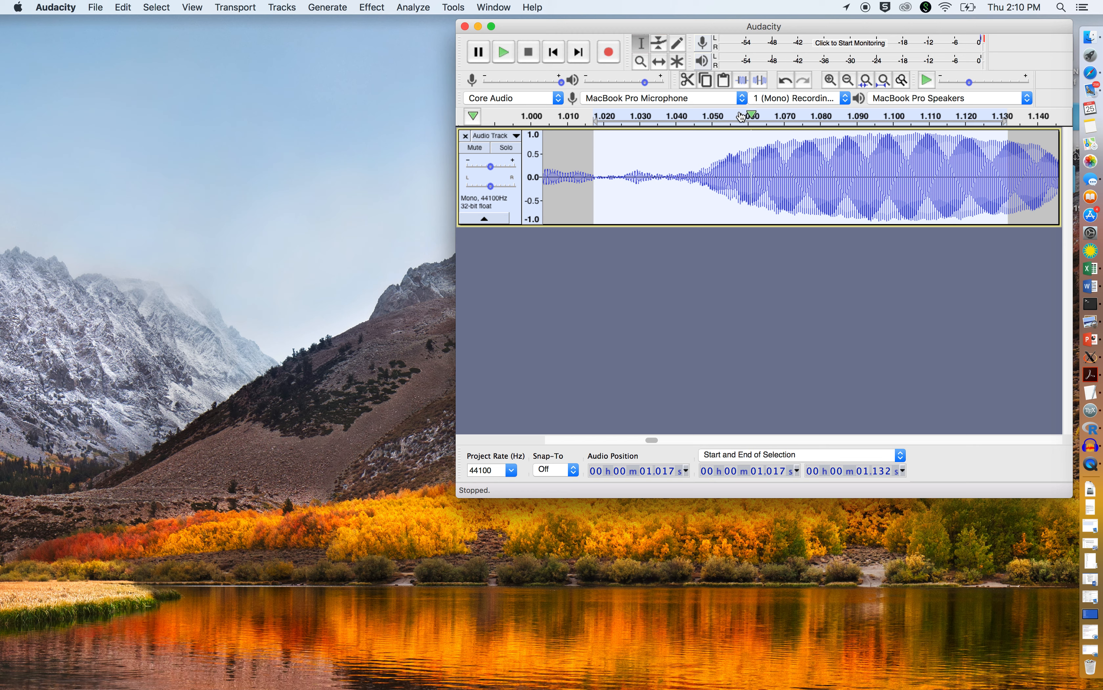
click(831, 81)
click(831, 81)
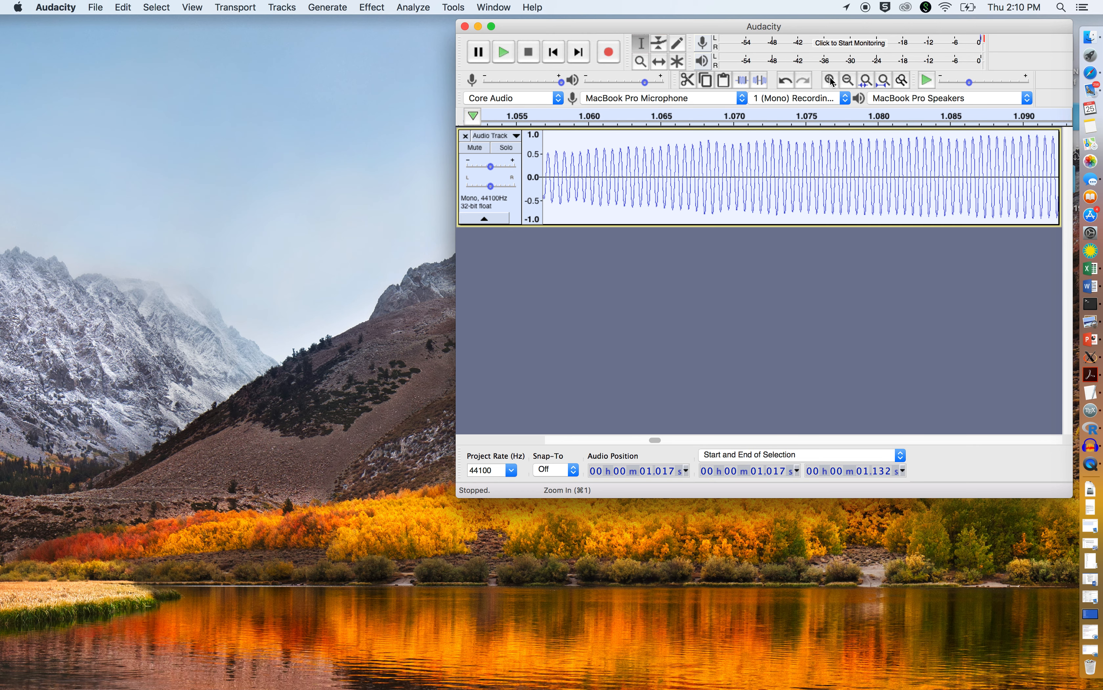
click(830, 81)
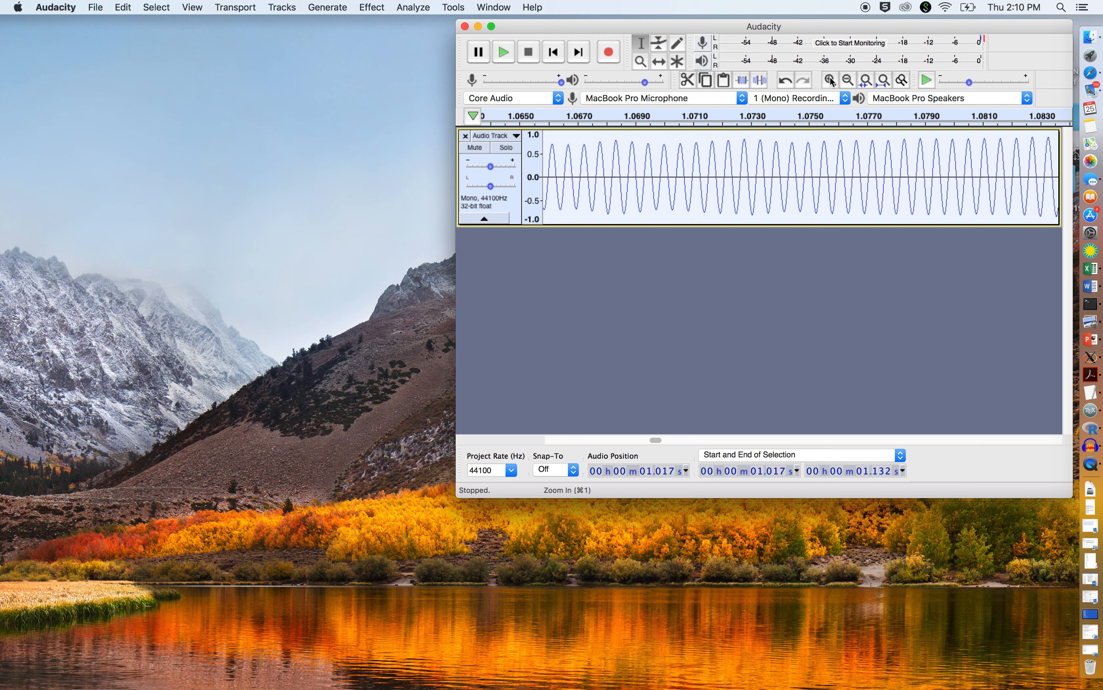
click(831, 81)
click(831, 81)
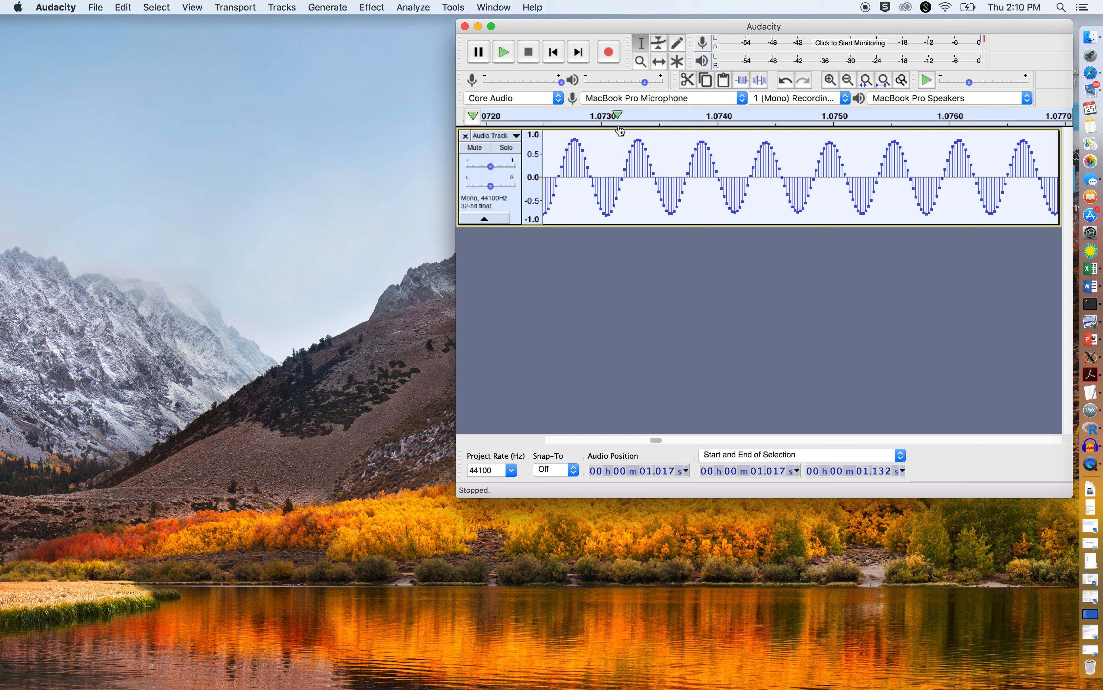
drag(640, 137, 898, 159)
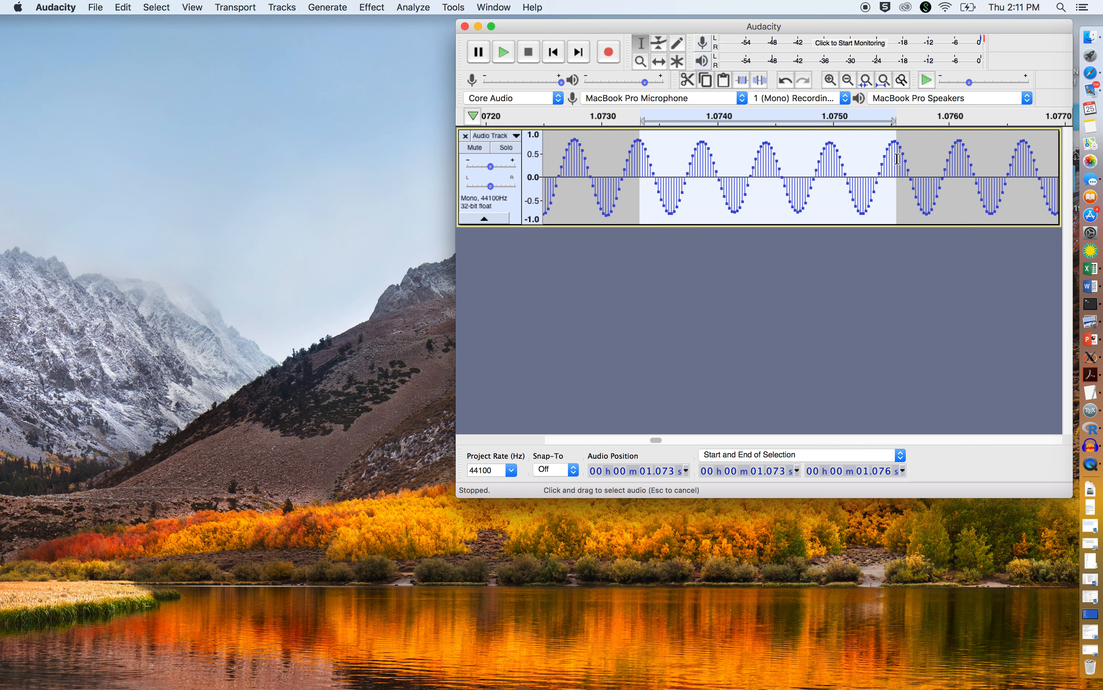
drag(896, 158, 893, 158)
mouse_move(895, 159)
mouse_down()
mouse_move(737, 171)
mouse_move(893, 178)
mouse_up()
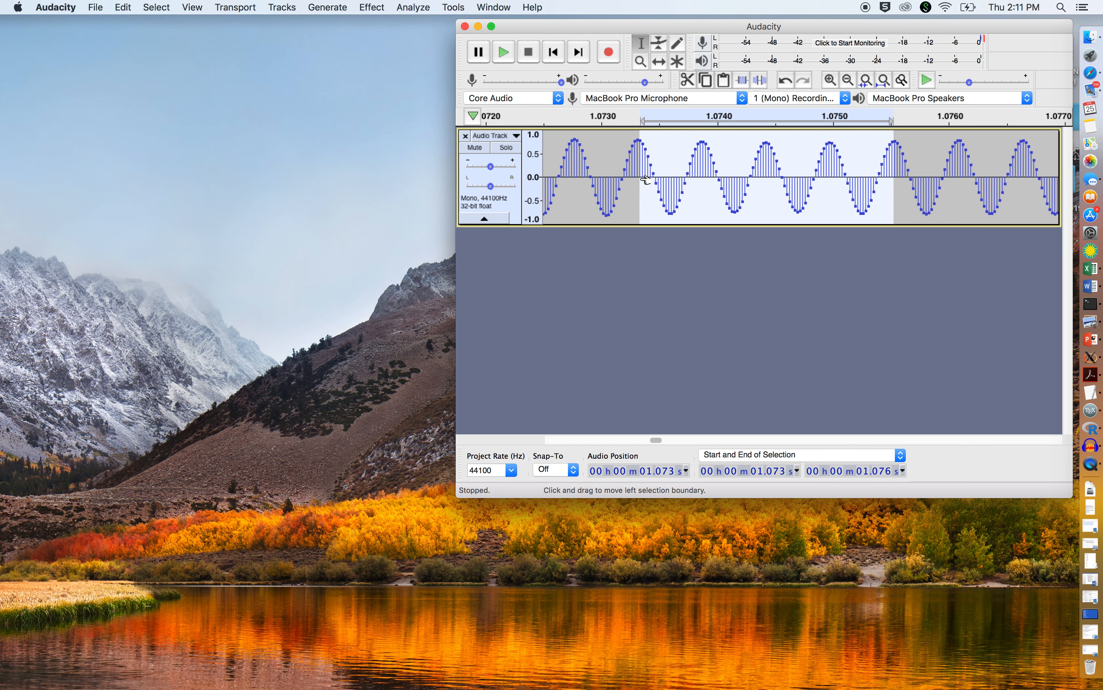
Step: Select the entire first loud burst, from about 1.043 s to 1.158 s
click(847, 81)
click(847, 82)
click(847, 81)
click(848, 81)
click(848, 81)
click(847, 81)
click(847, 81)
click(847, 81)
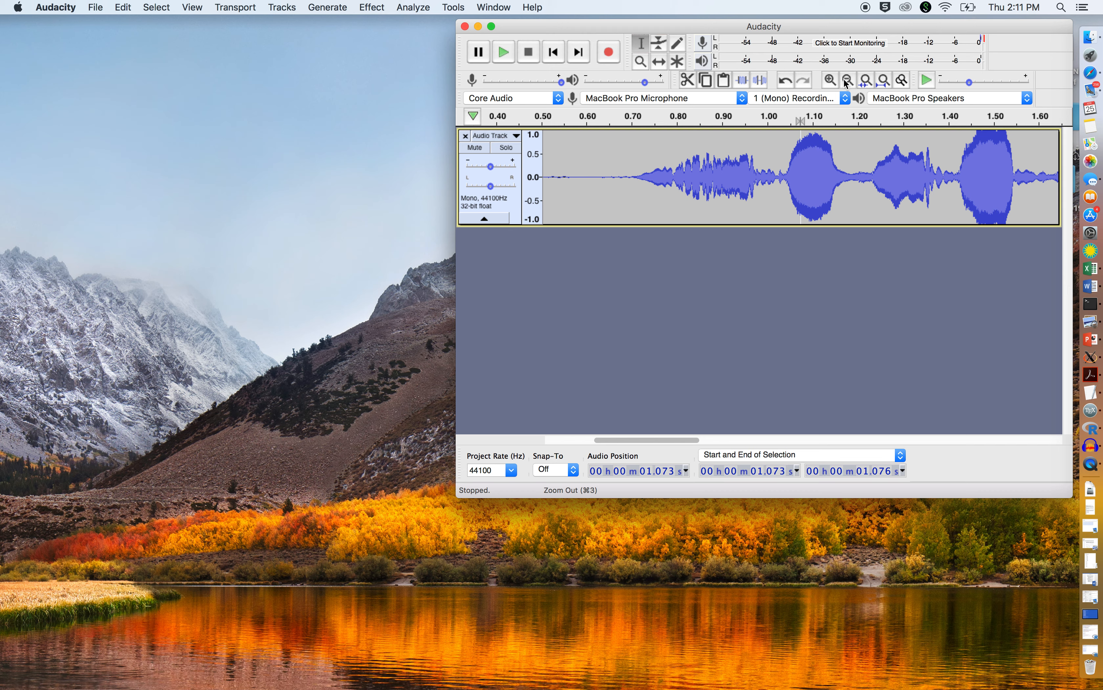
drag(789, 168, 837, 172)
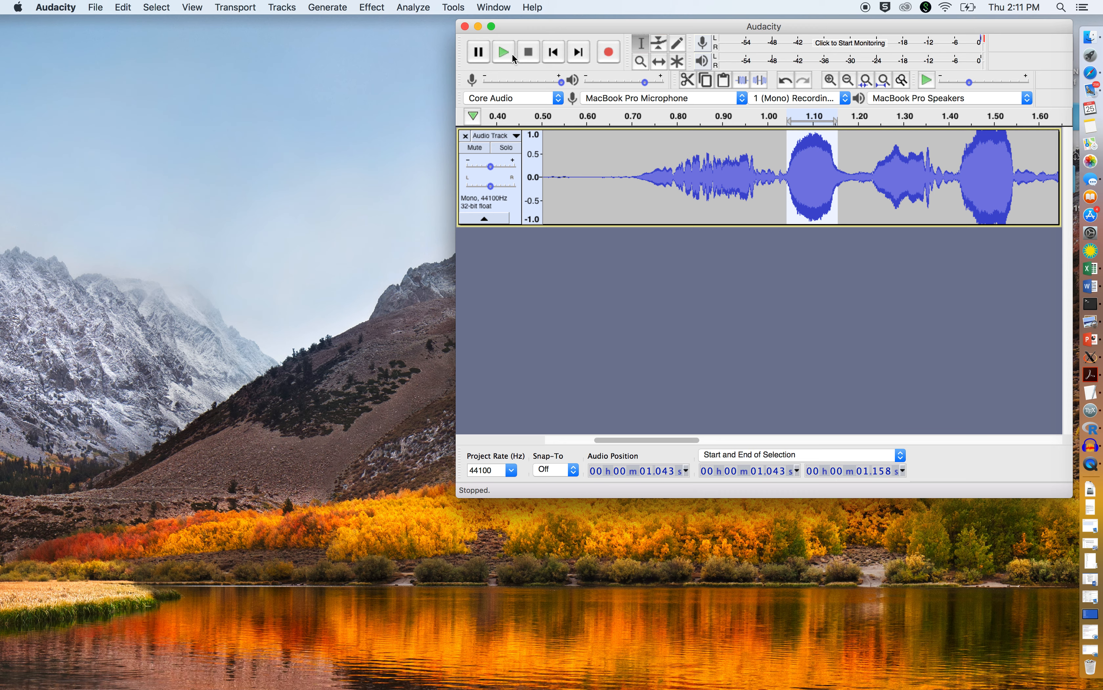
Step: Plot the frequency spectrum of the selected burst and enlarge the Frequency Analysis window clear of the waveform
click(418, 11)
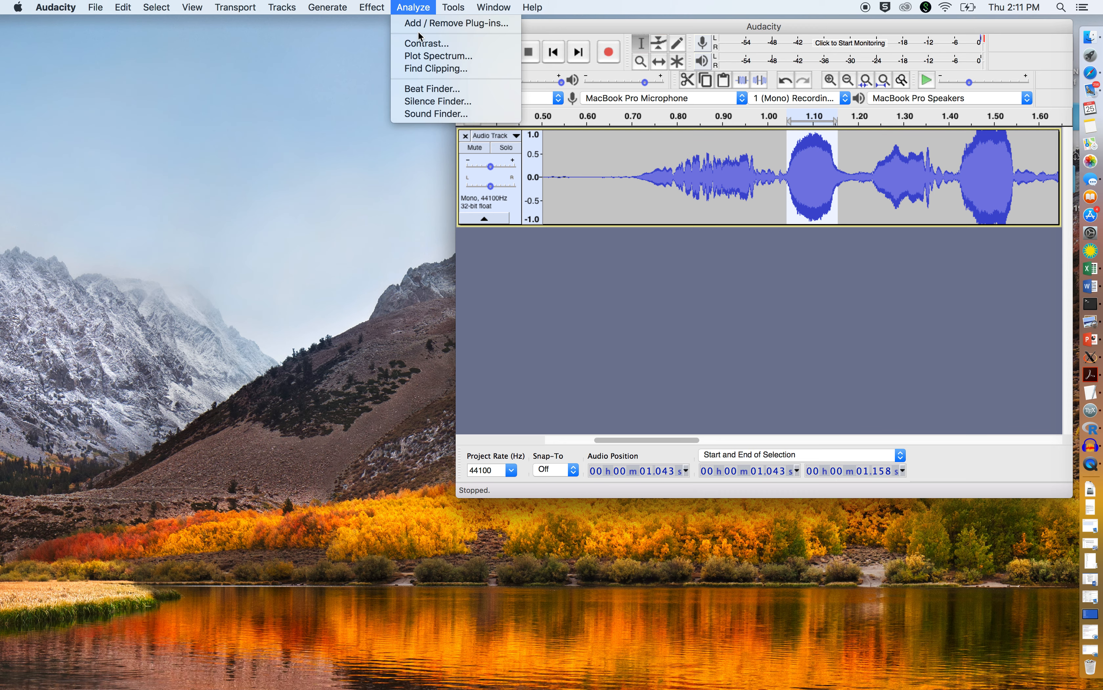
click(425, 56)
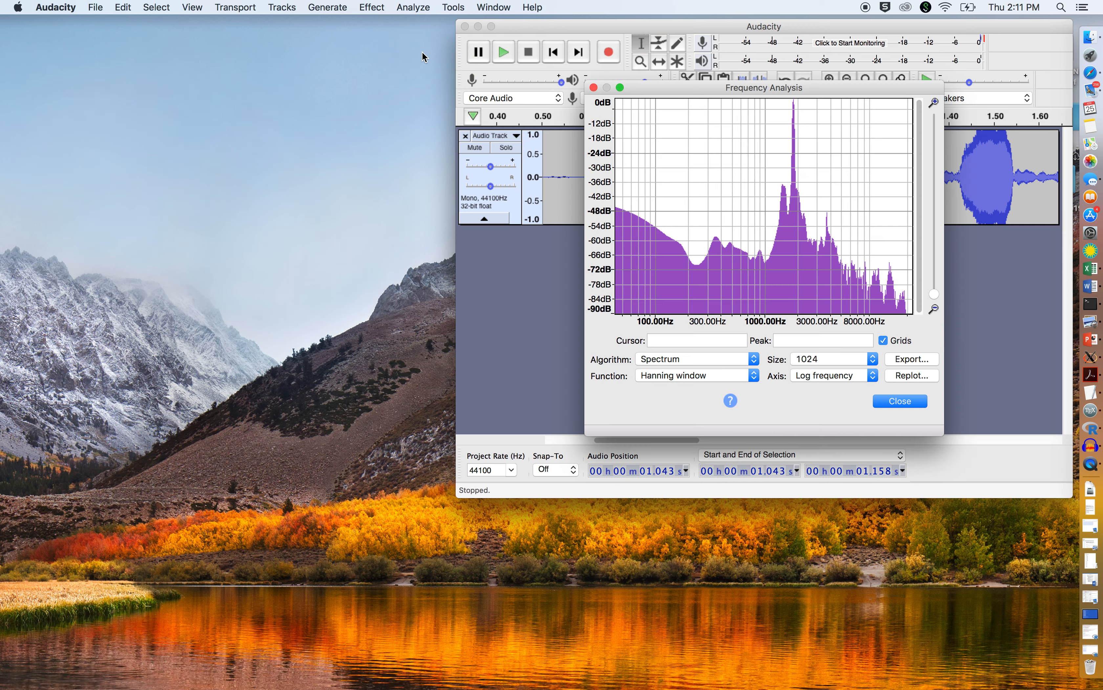
drag(680, 85, 105, 145)
drag(369, 500, 671, 590)
drag(498, 152, 547, 236)
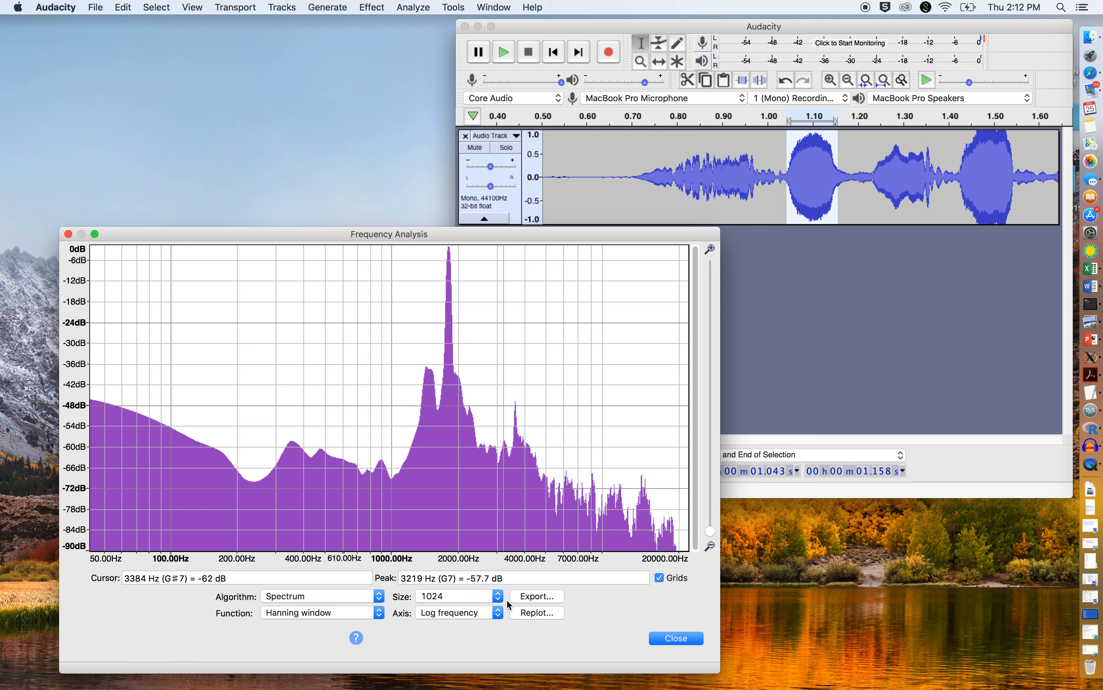
Step: Set the spectrum plot to a linear frequency axis and use the Rectangular window function
click(500, 614)
click(499, 597)
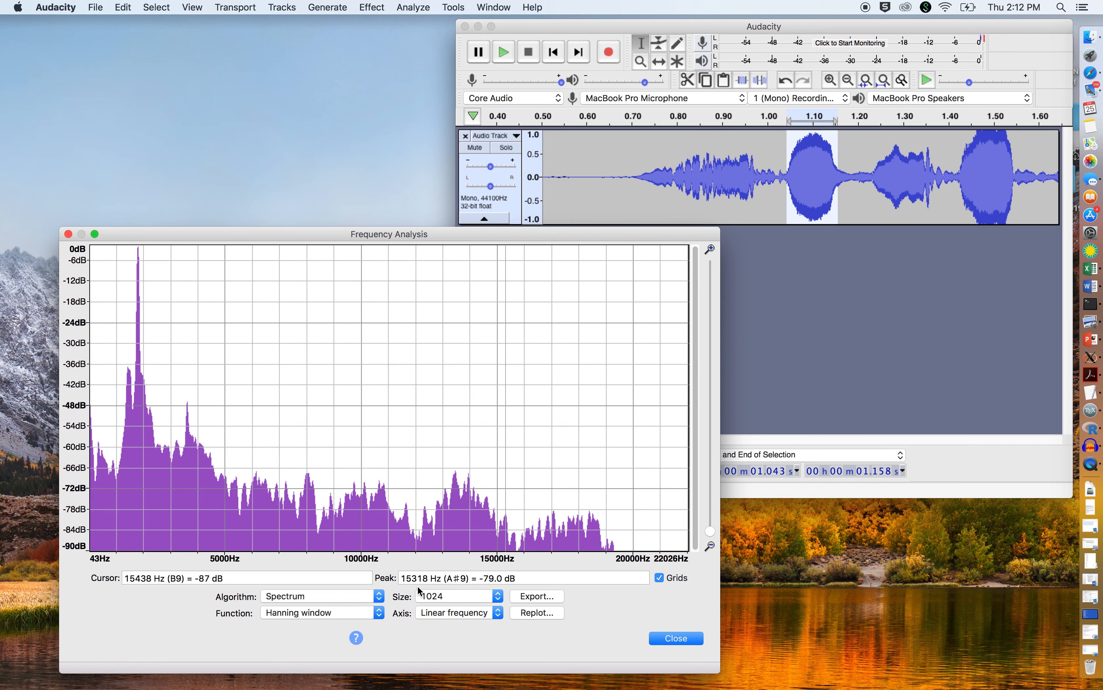
click(331, 613)
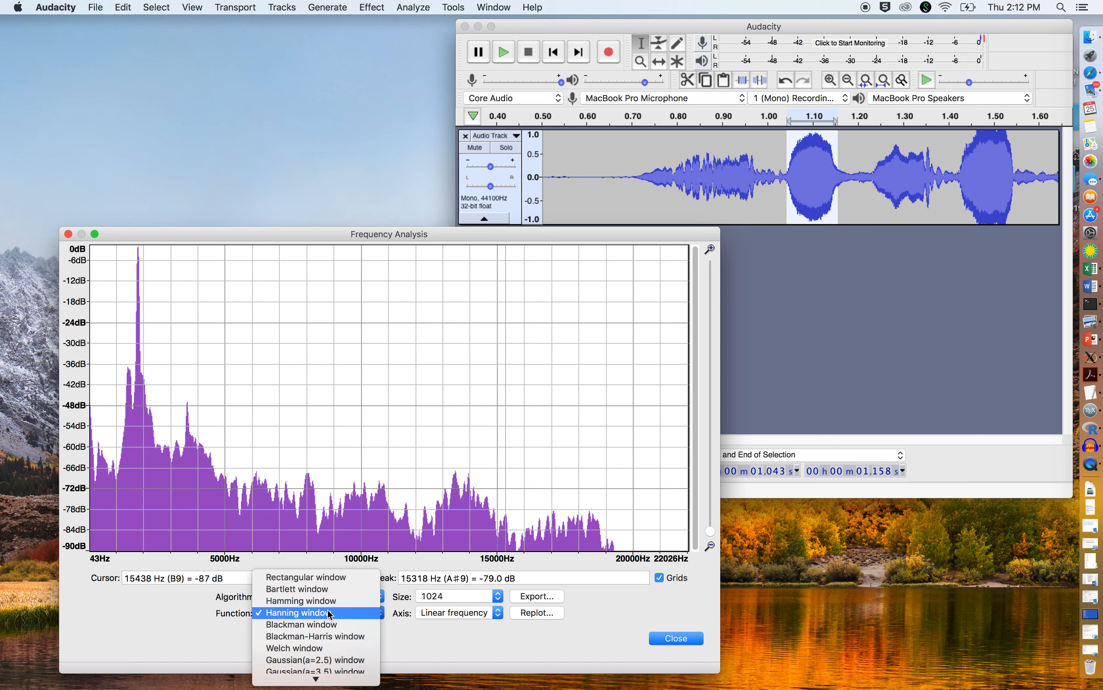
click(332, 581)
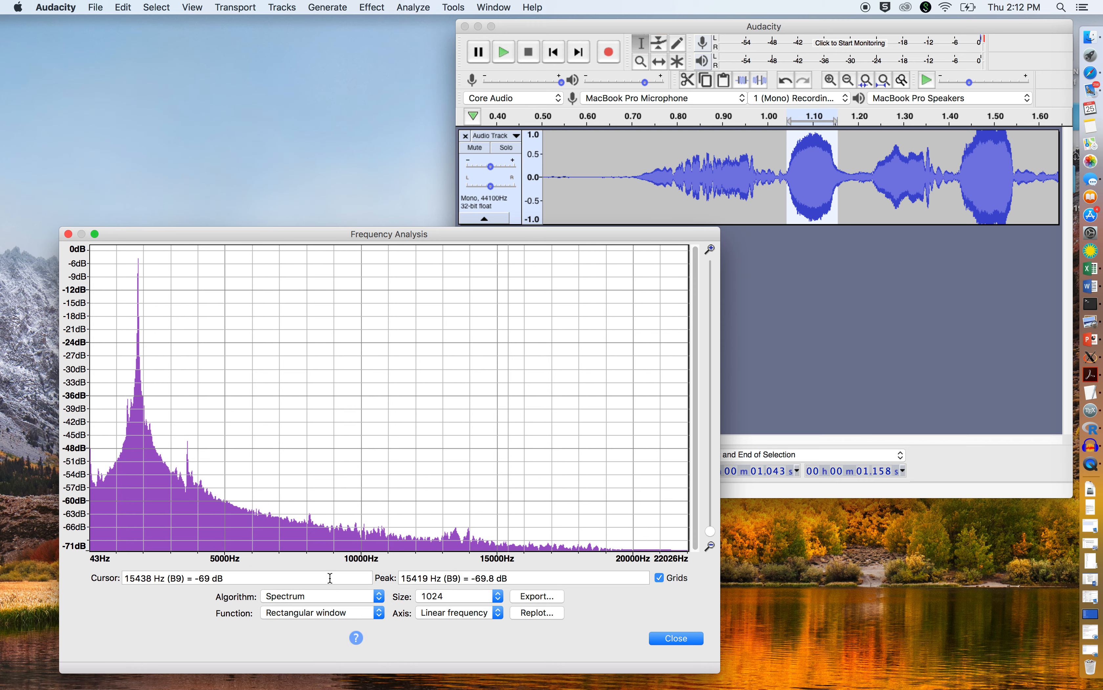